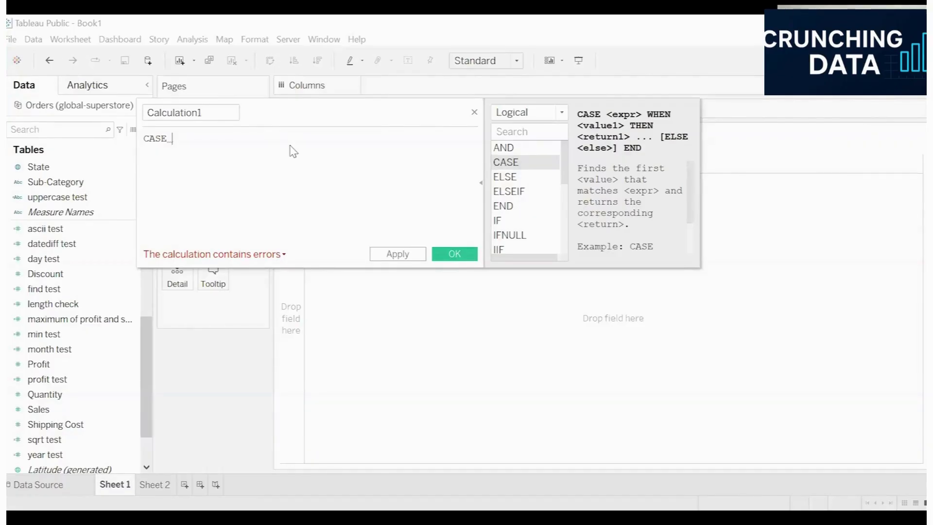
Continue the CASE formula with the Sub-Category field and the condition WHEN "accessories"
type("sub")
key("Return")
type("wh")
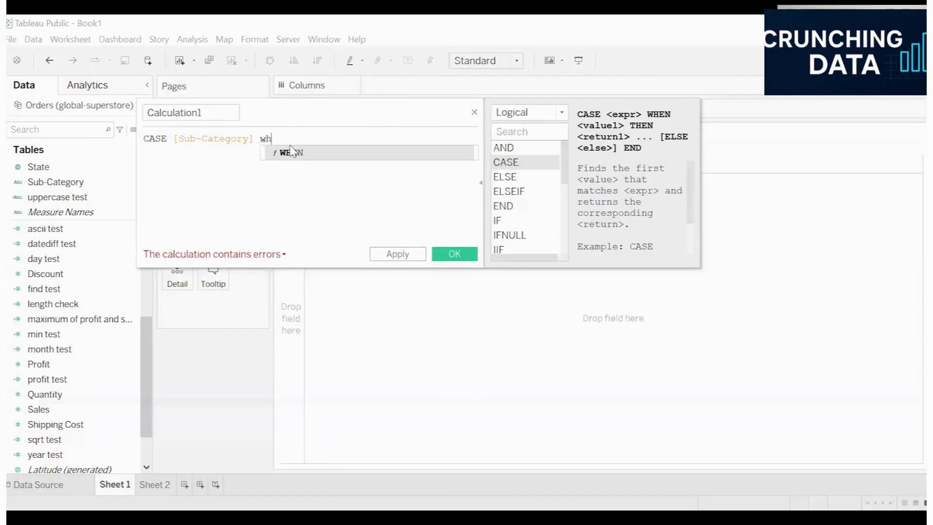
key("Return")
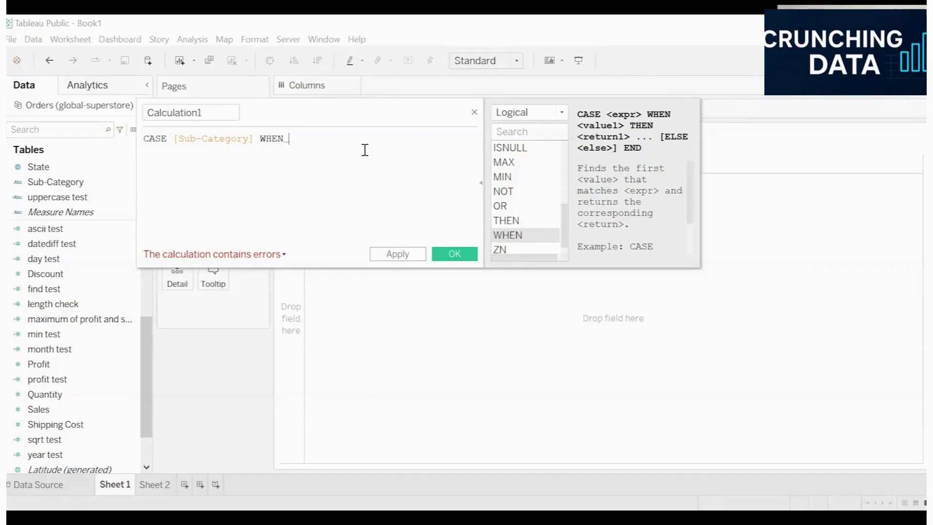
type("\"")
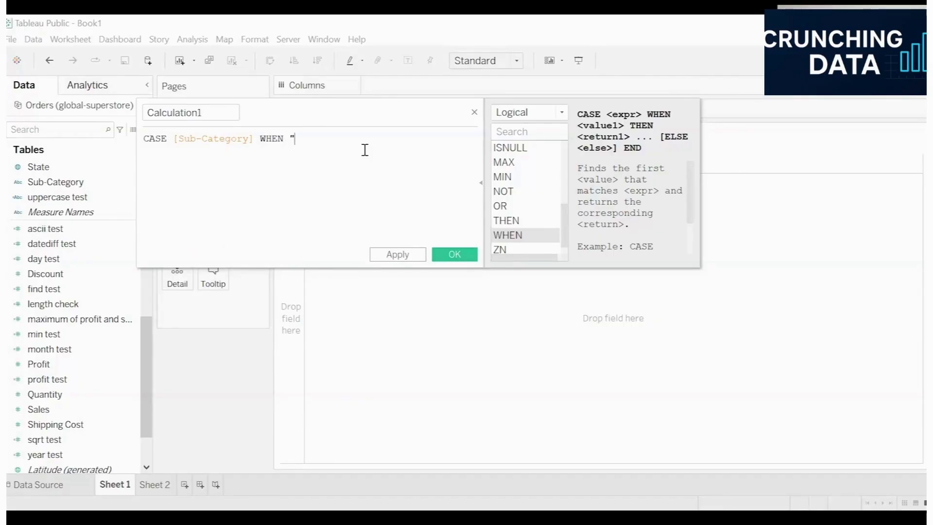
type("accessoriess")
key("BackSpace")
type("\"")
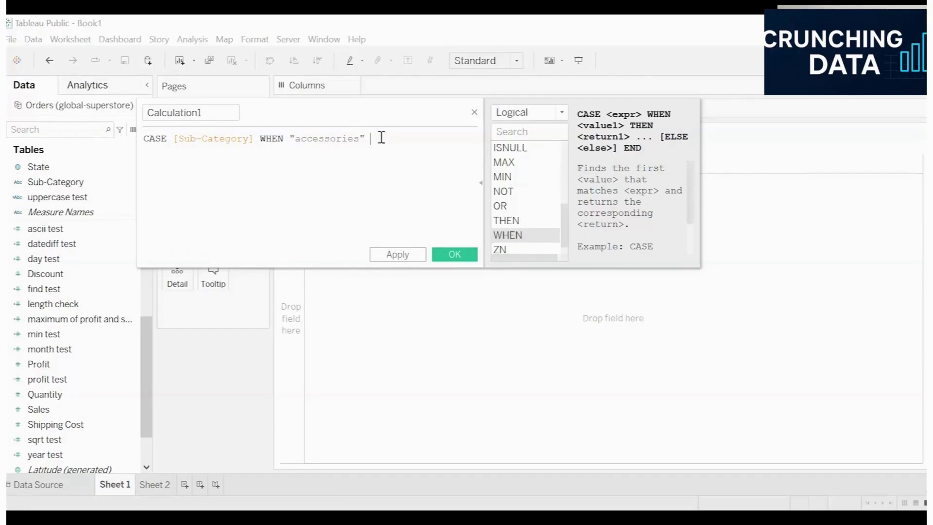
Complete the CASE formula with THEN "found it" END
type("th")
key("Return")
type("\"found ")
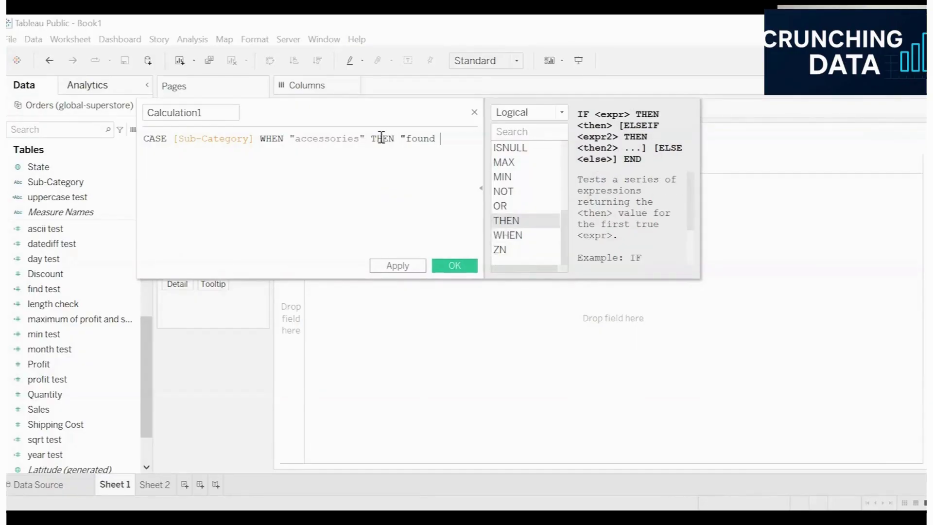
type("it\"")
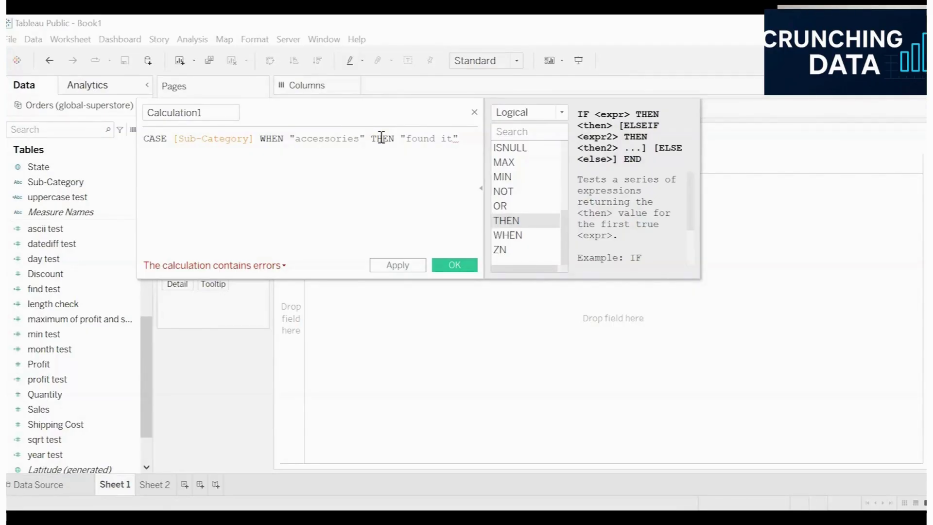
type("e")
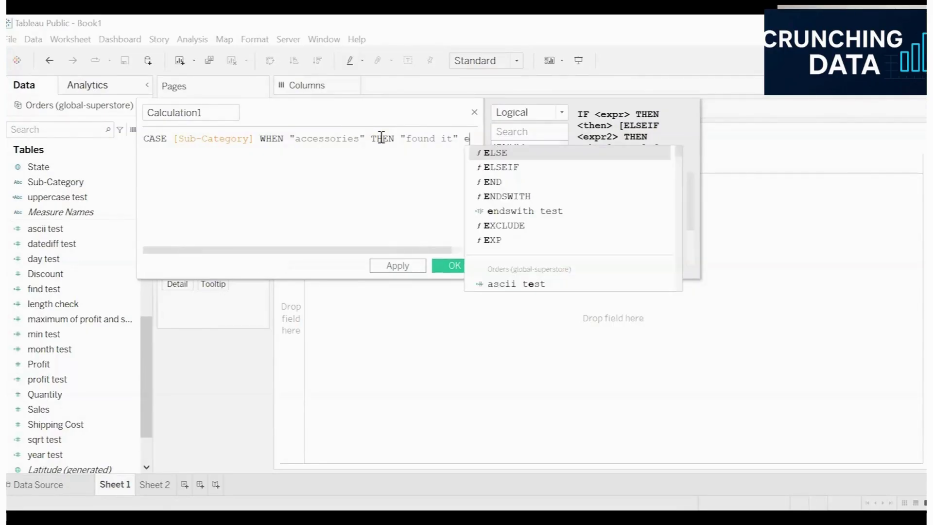
type("n")
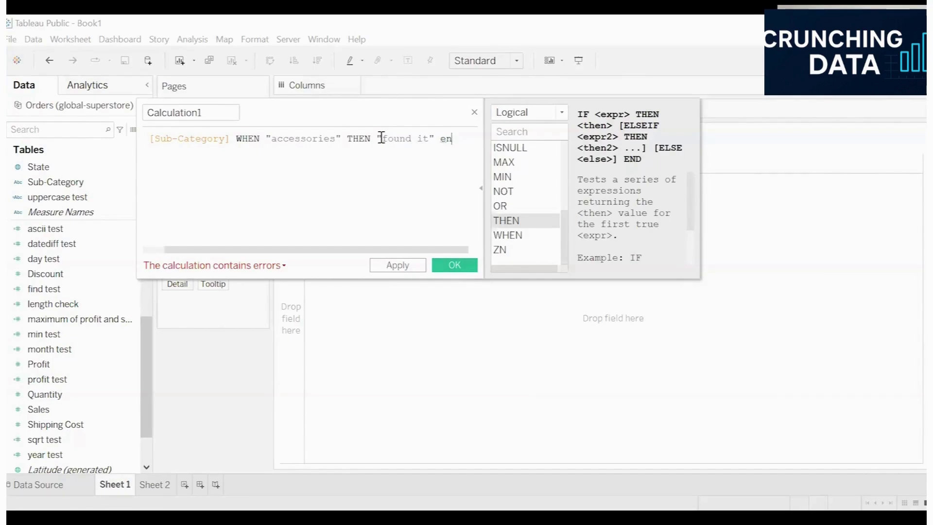
key("BackSpace")
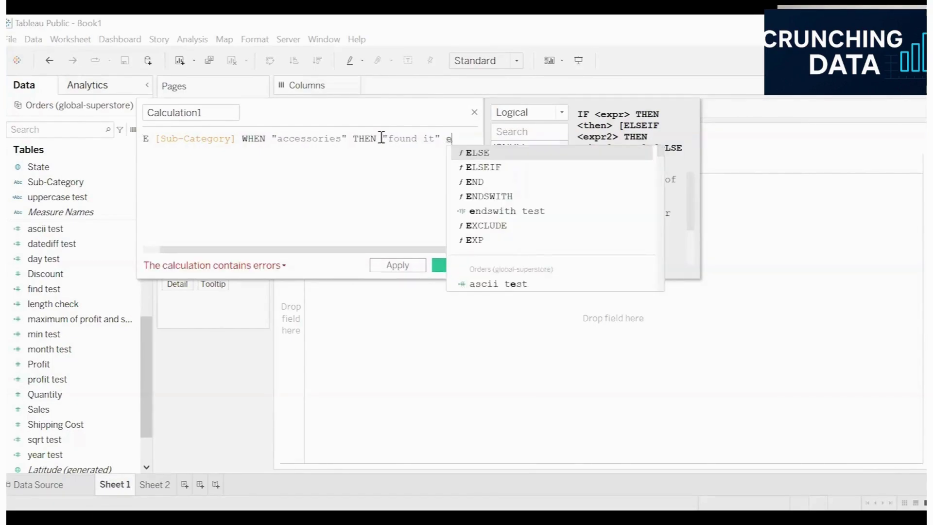
type("n")
key("Return")
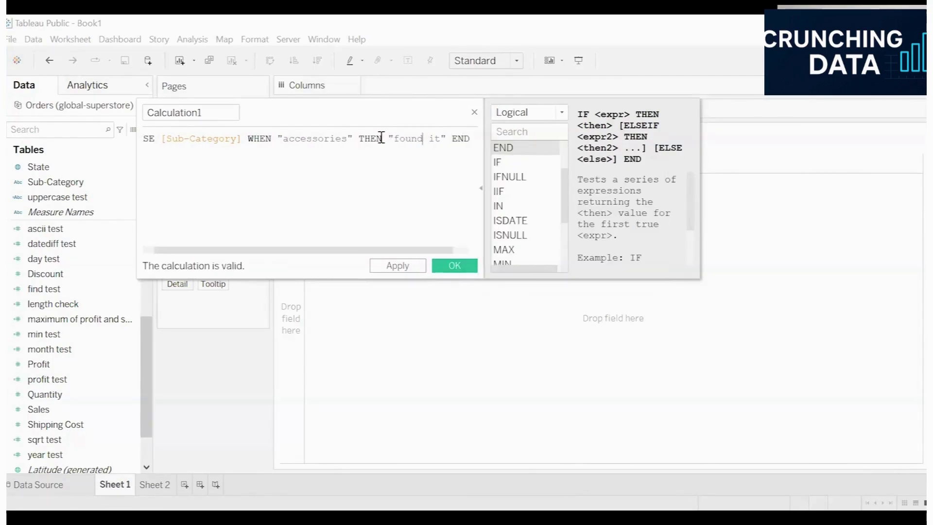
Review the CASE formula from its end back to its beginning
key("Left")
key("Left")
key("Left")
key("Left")
key("Left")
key("Left")
key("Left")
key("Left")
key("Left")
key("Left")
key("Left")
key("Left")
key("Left")
key("Left")
key("Left")
key("Left")
key("Left")
key("Left")
key("Left")
key("Left")
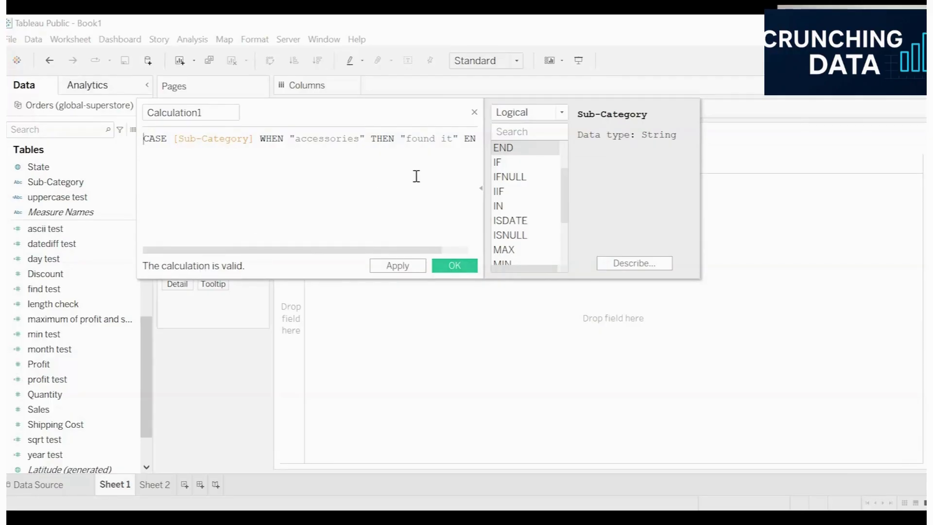
Name the calculated field "case test" and save it
left_click_drag(223, 112, 136, 120)
type("case test")
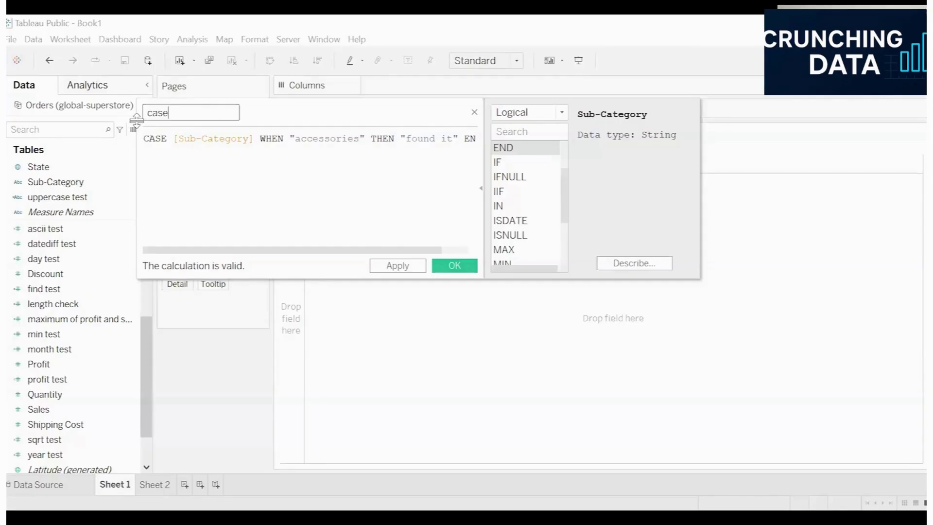
key("Return")
List the Sub-Category values as rows and place the case test field beside them
scroll(51, 318, "down", 4)
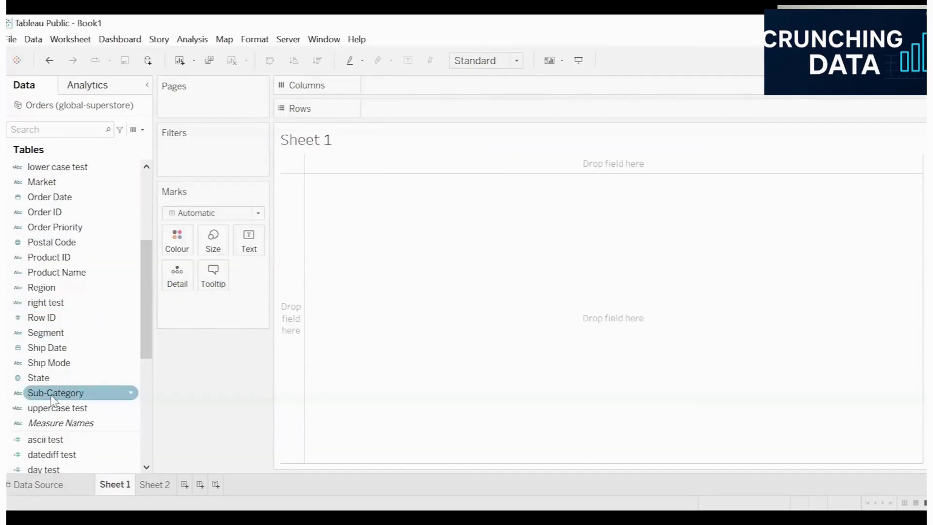
double_click(53, 393)
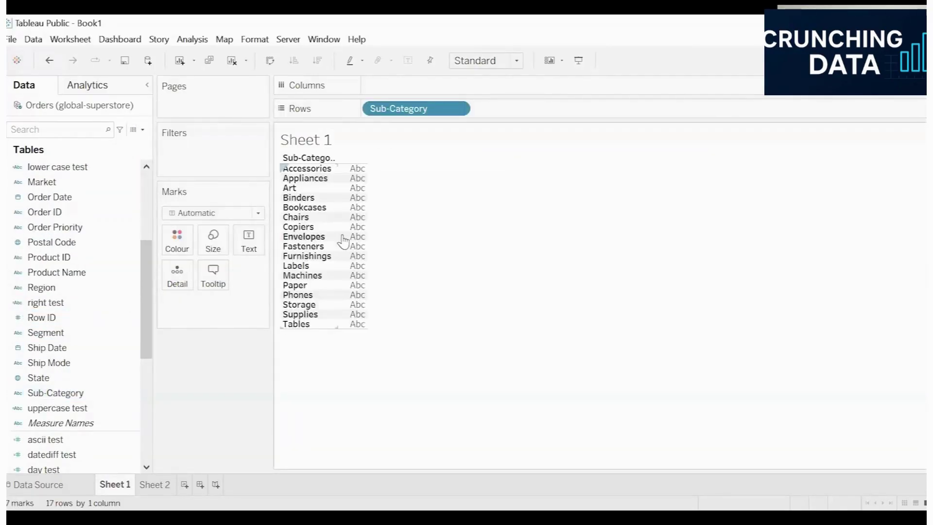
scroll(68, 329, "up", 4)
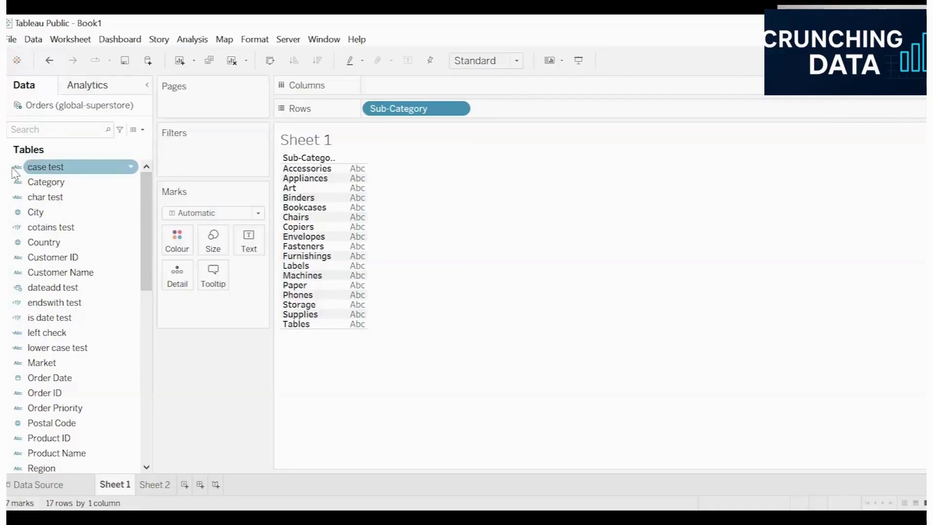
left_click(56, 170)
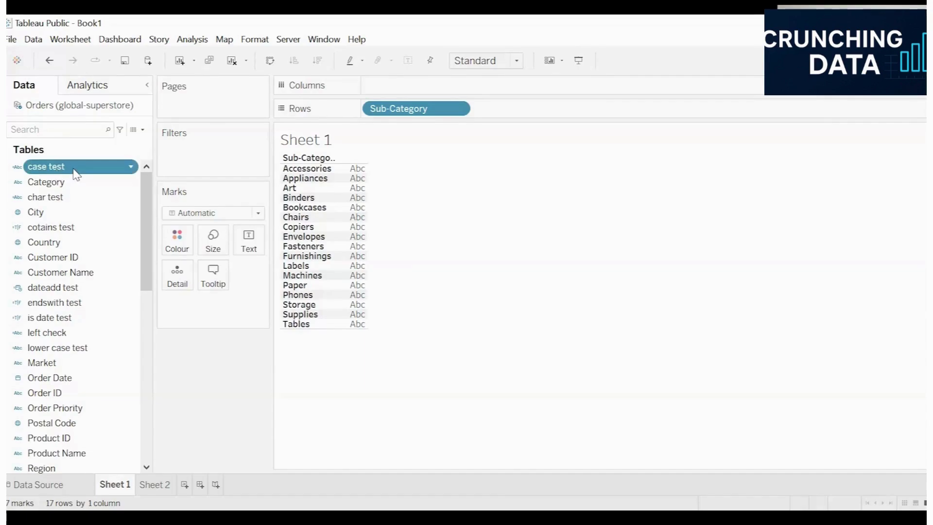
left_click_drag(57, 171, 374, 187)
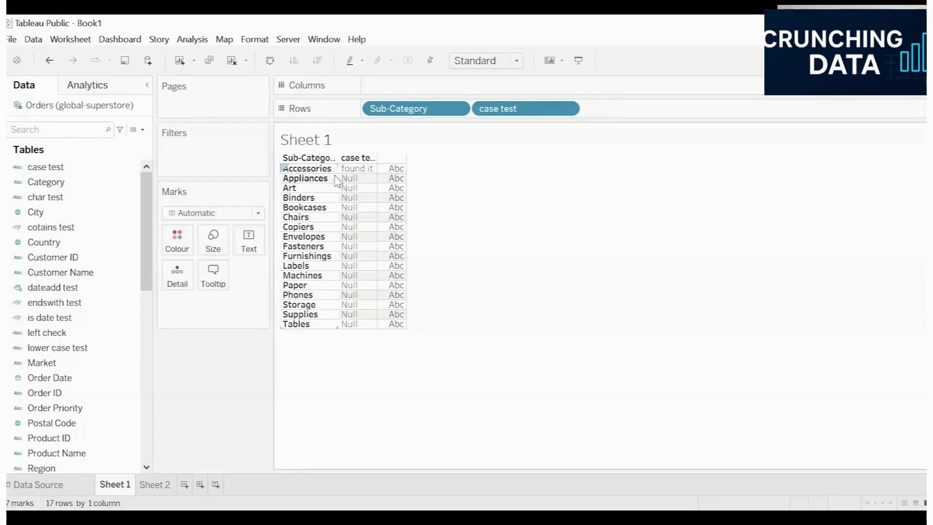
mouse_move(402, 177)
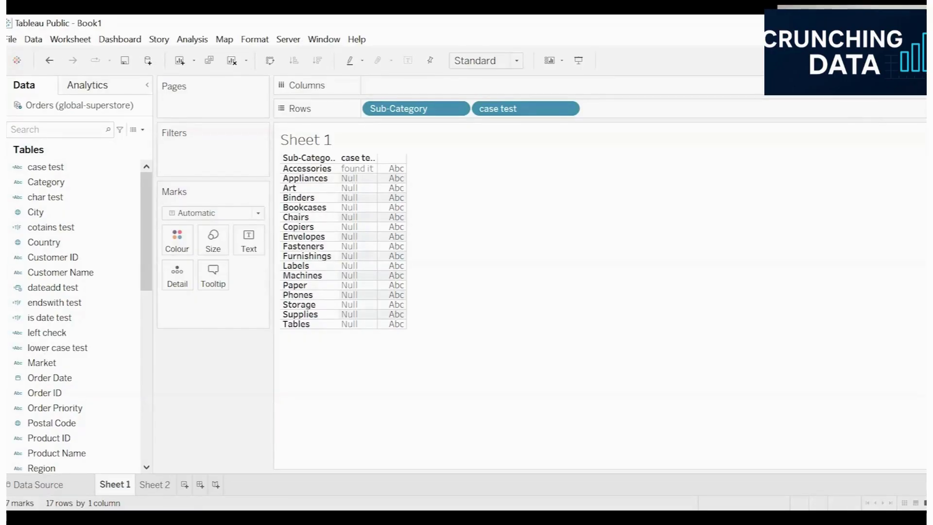
Create a new calculated field and start its formula with the logical function IF
left_click(142, 129)
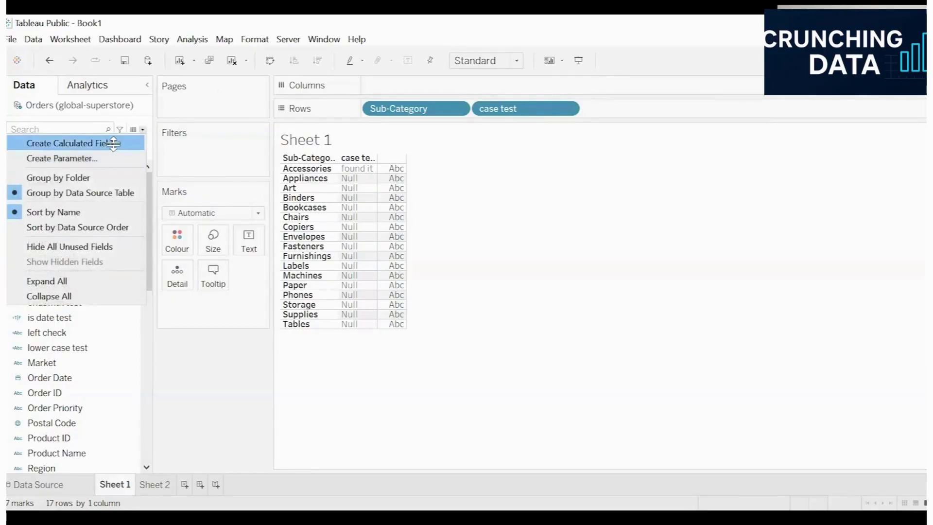
key("Return")
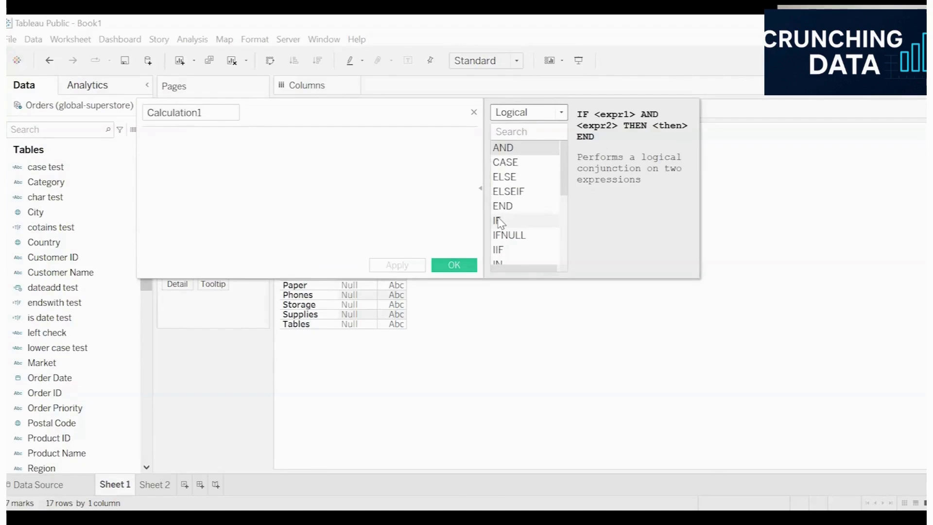
double_click(499, 222)
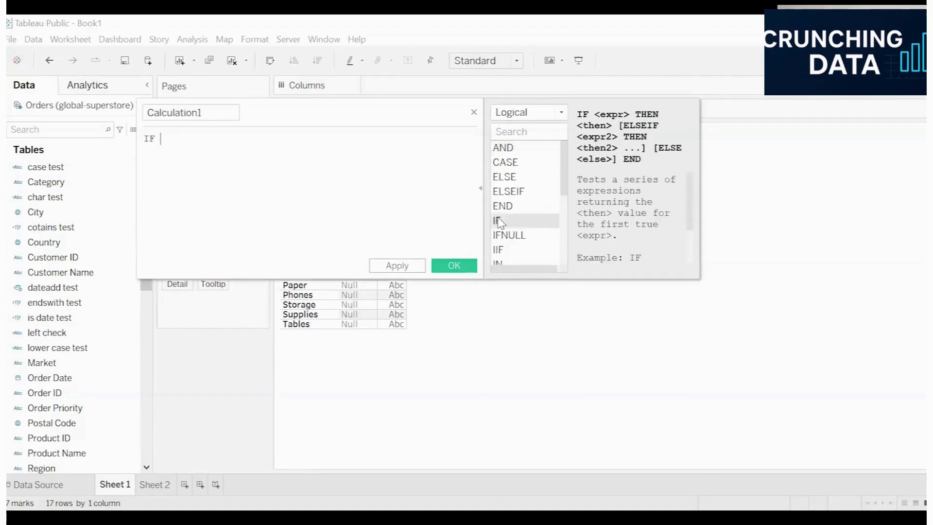
double_click(519, 223)
left_click(279, 154)
key("BackSpace")
key("BackSpace")
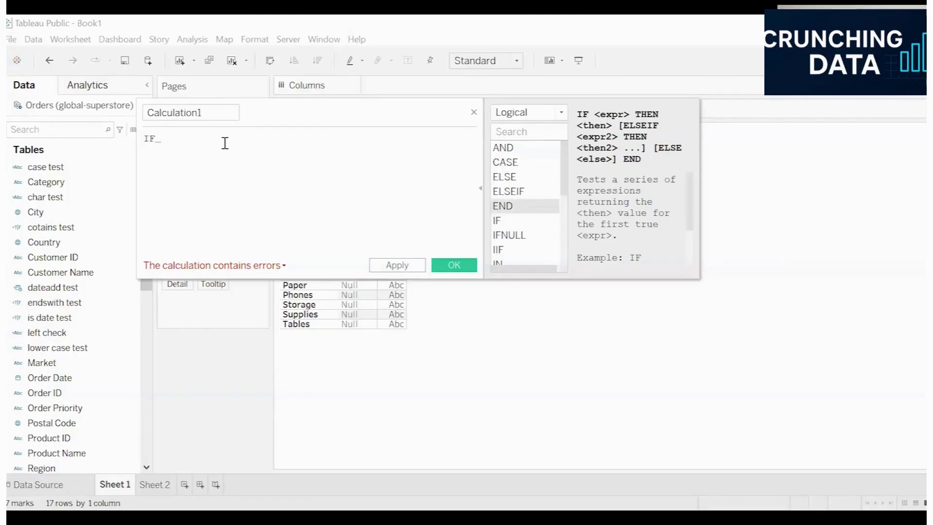
Continue the IF formula with the condition [Sub-Category] = "accessories" and the result THEN "found it"
type("su")
key("Return")
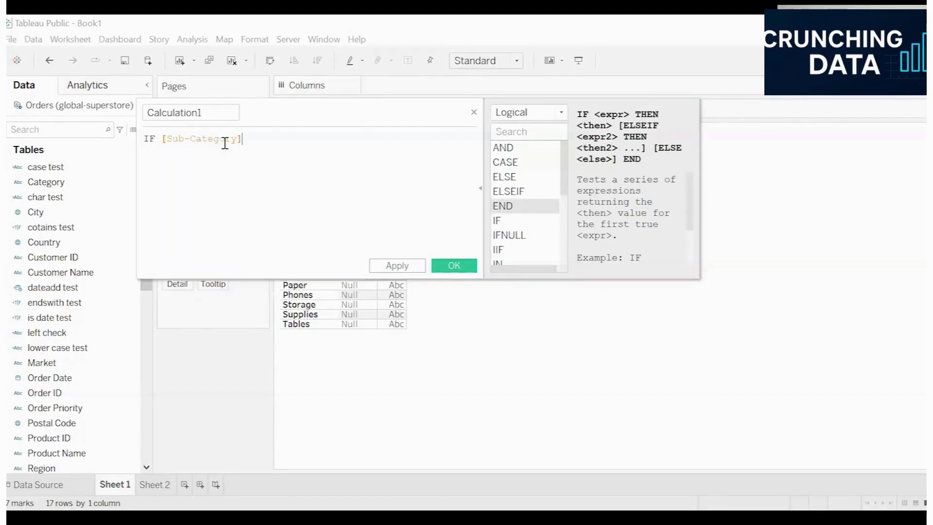
type("= \"accessories\" THEN \"foun")
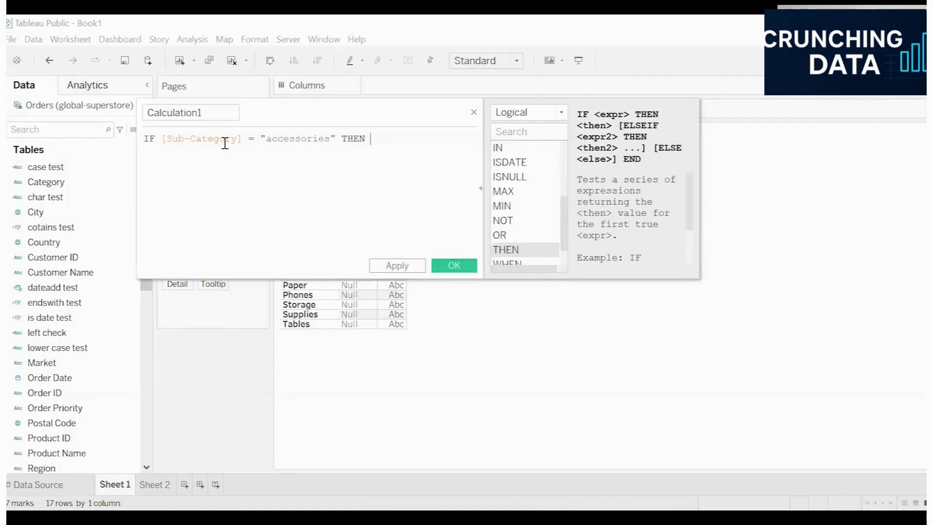
type("d it\" e")
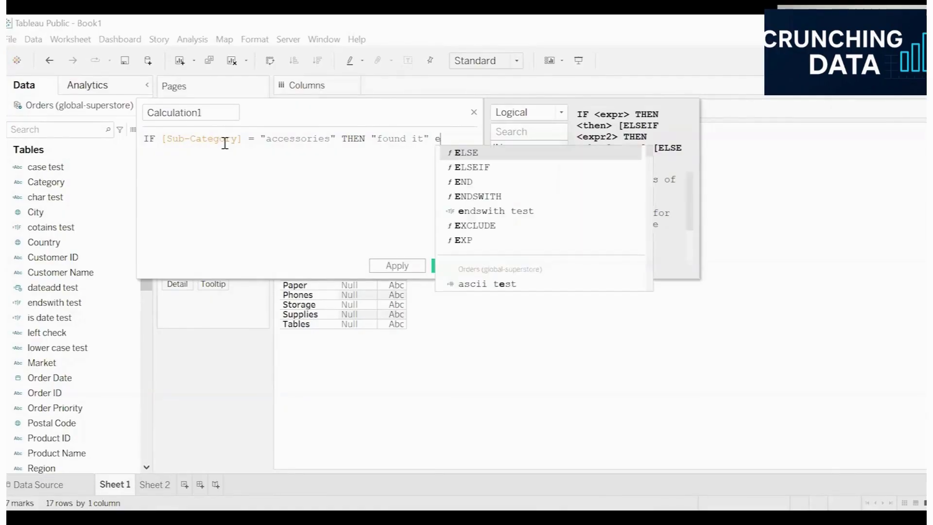
Finish the IF formula with ELSE "not found" and END on a new line
type("l")
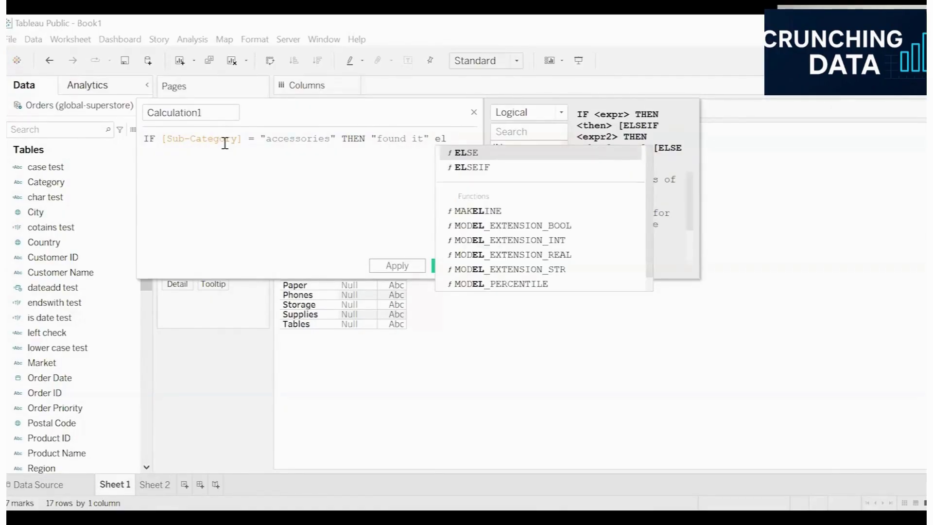
key("Return")
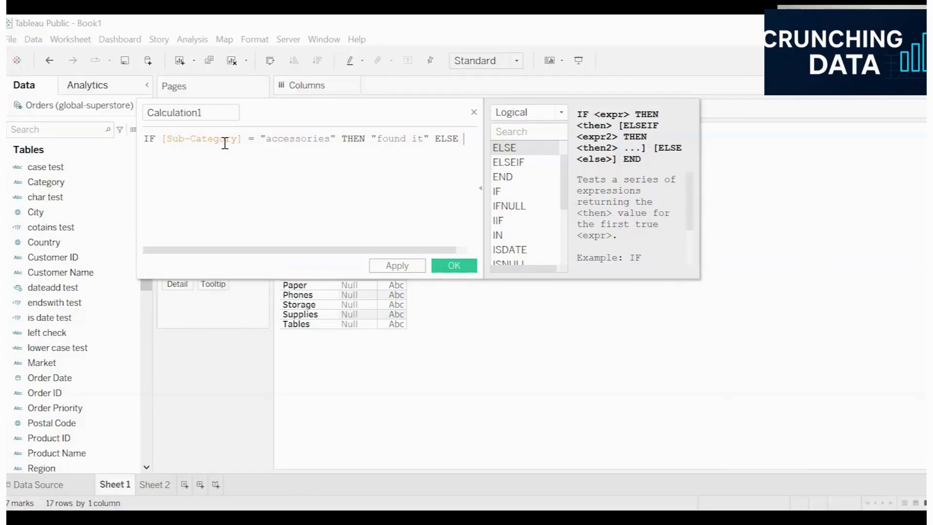
type("\"not ")
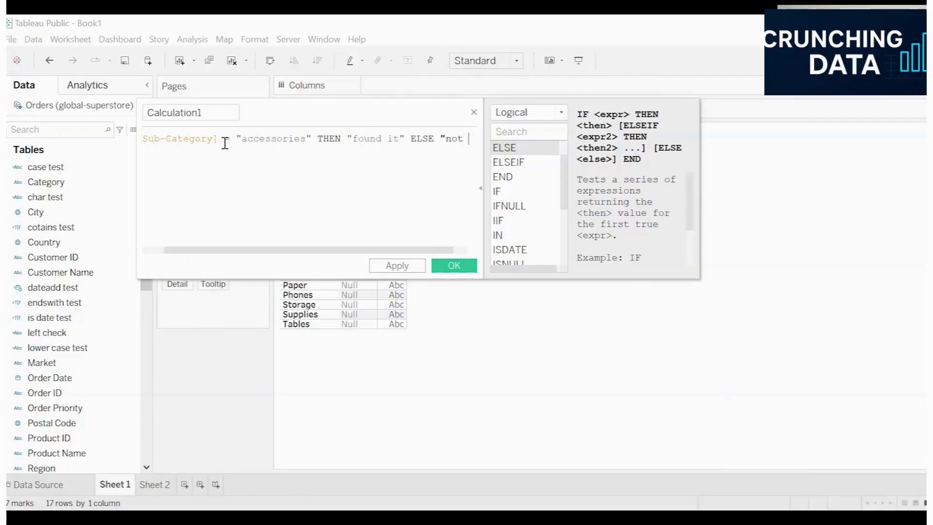
type("found\"")
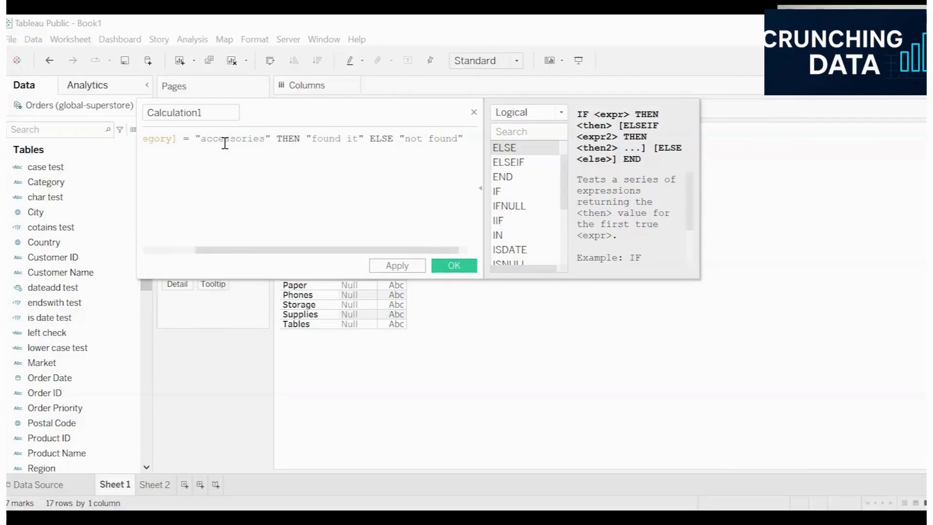
key("Return")
type("en")
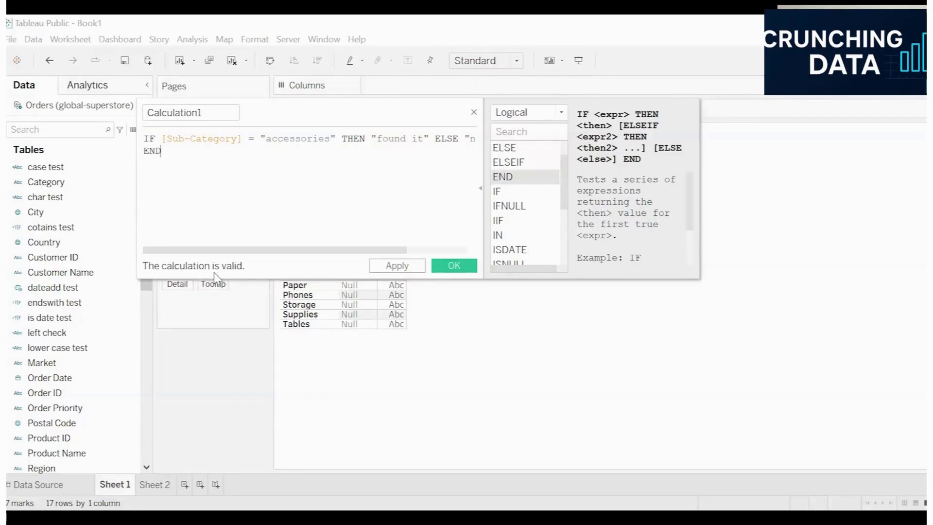
Save the calculated field as "if test" and add it to the rows after case test
left_click(219, 112)
left_click_drag(219, 113, 61, 107)
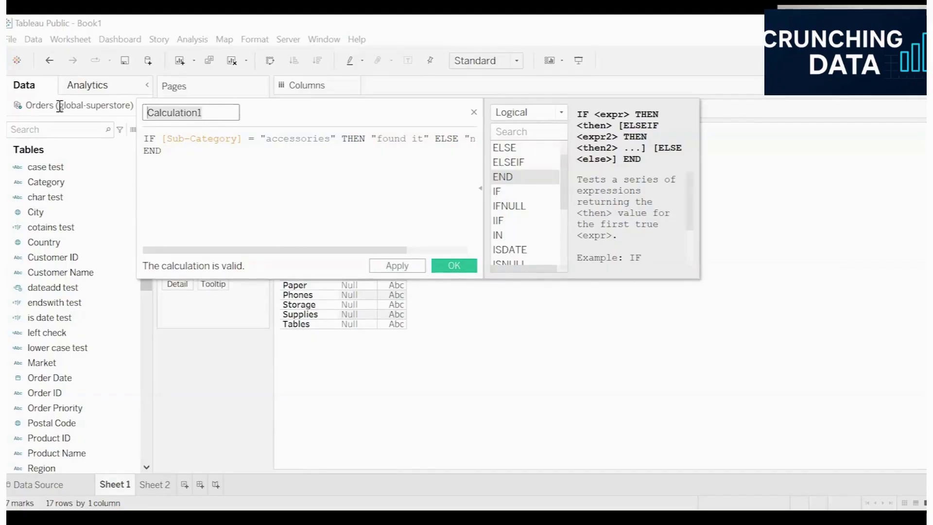
type("if test")
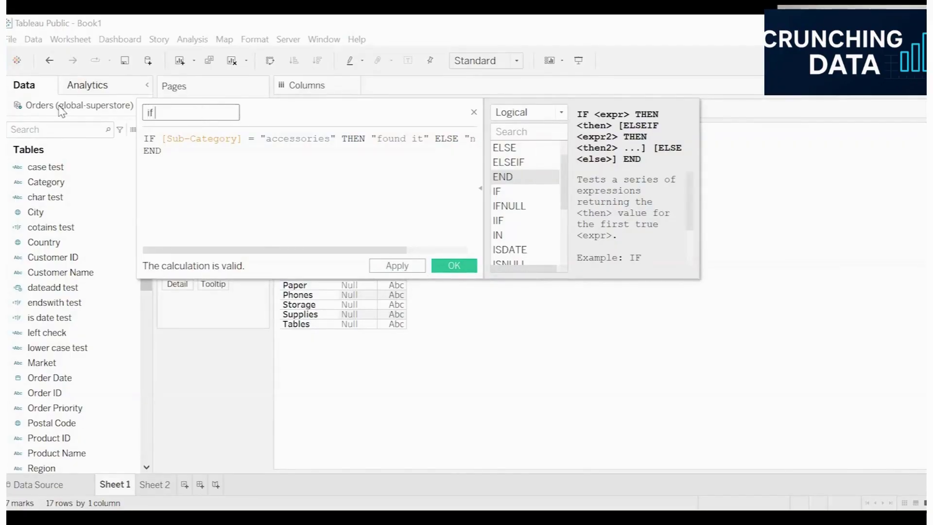
left_click(354, 265)
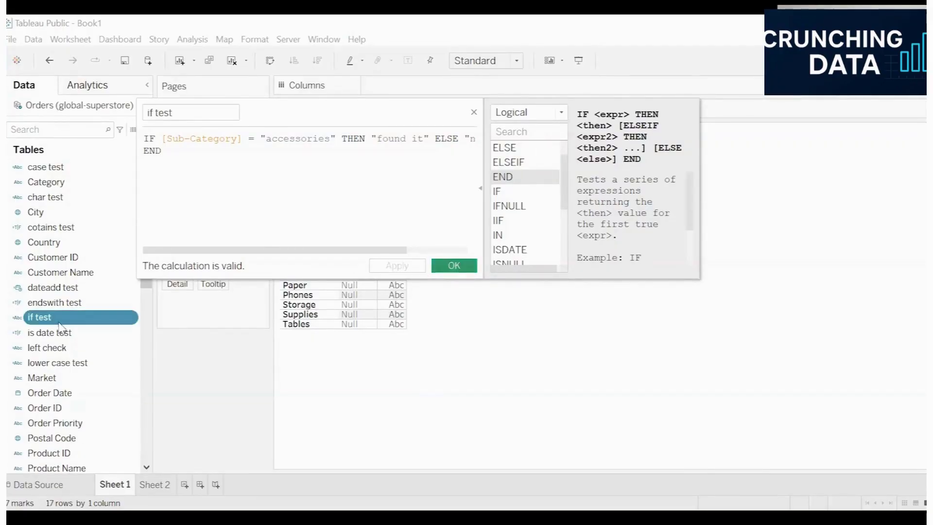
left_click(459, 266)
left_click_drag(59, 321, 658, 120)
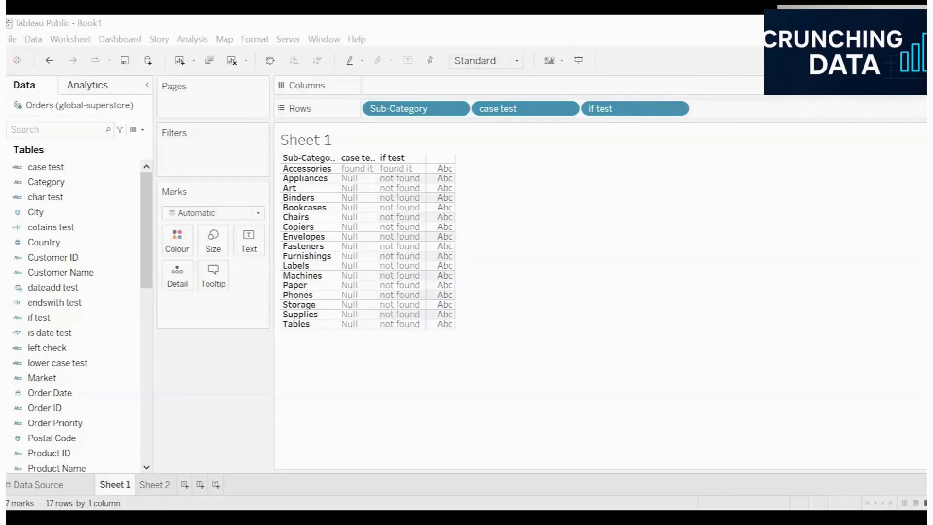
Create a new calculated field and name it "or calculation"
left_click(143, 130)
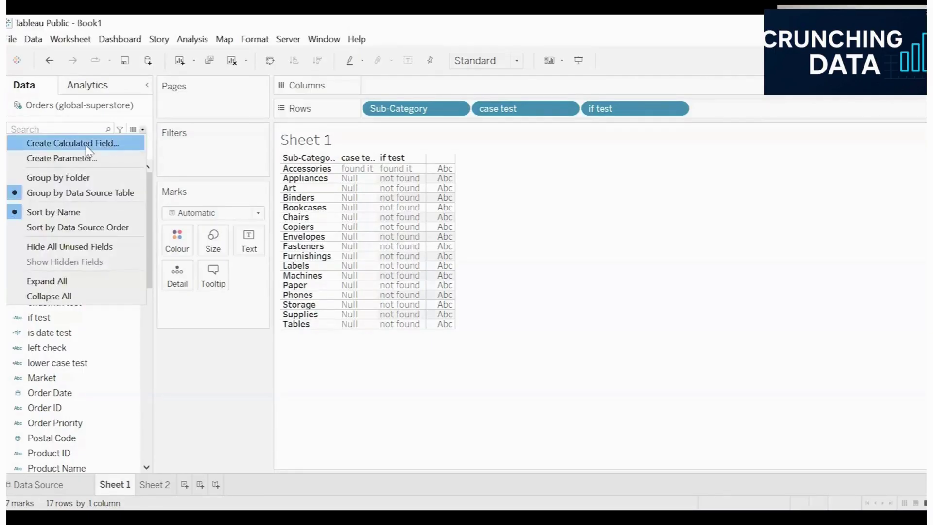
left_click(81, 143)
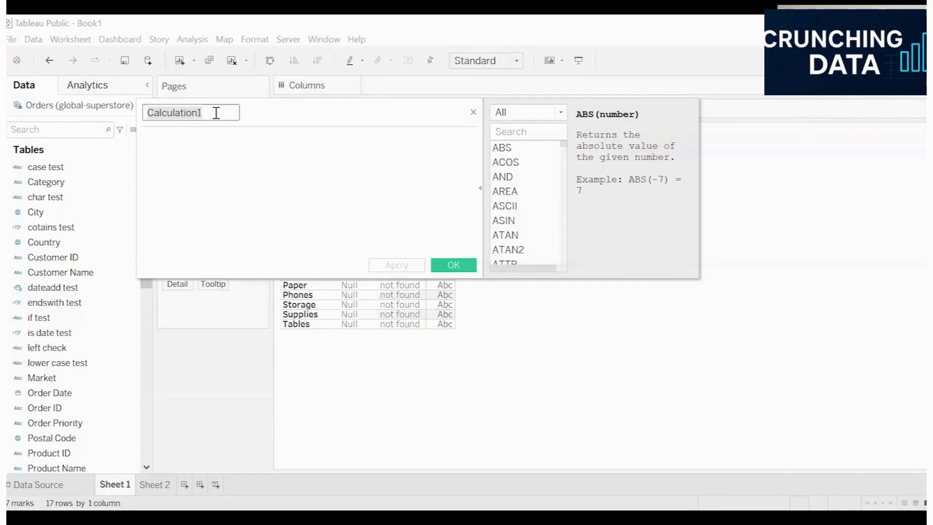
type("or clac")
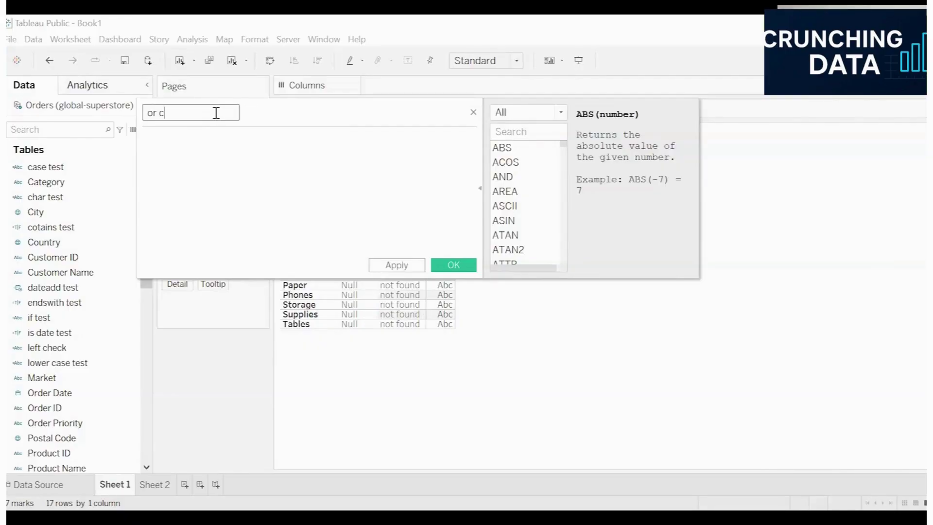
key("BackSpace")
key("BackSpace")
key("BackSpace")
type("alculation")
key("Tab")
Start the formula with the condition IF SUM([Sales])>200000 THEN
type("if sum(sale")
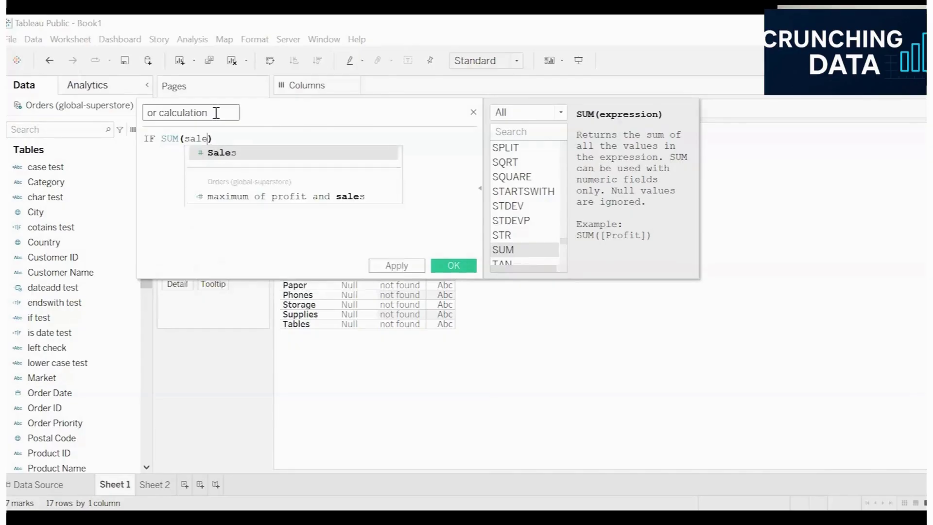
key("Return")
type(">2")
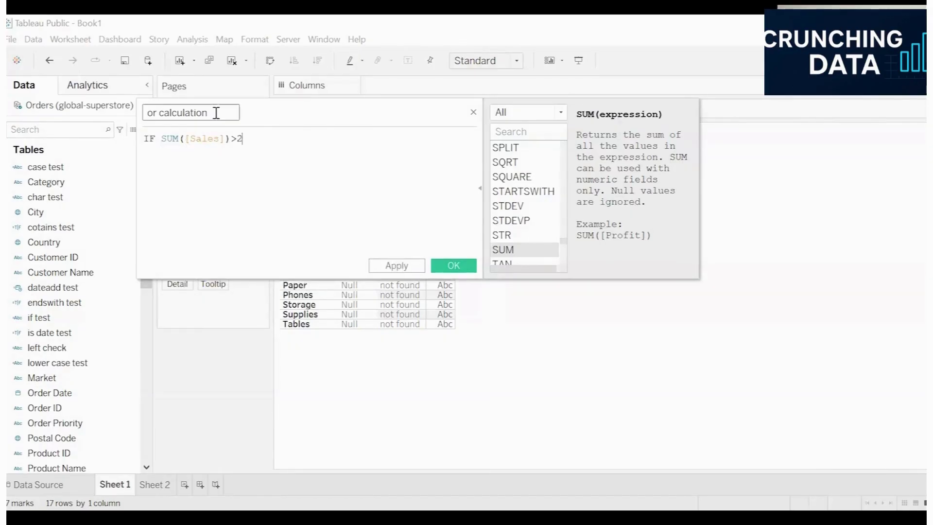
type("00000")
type(" THEN")
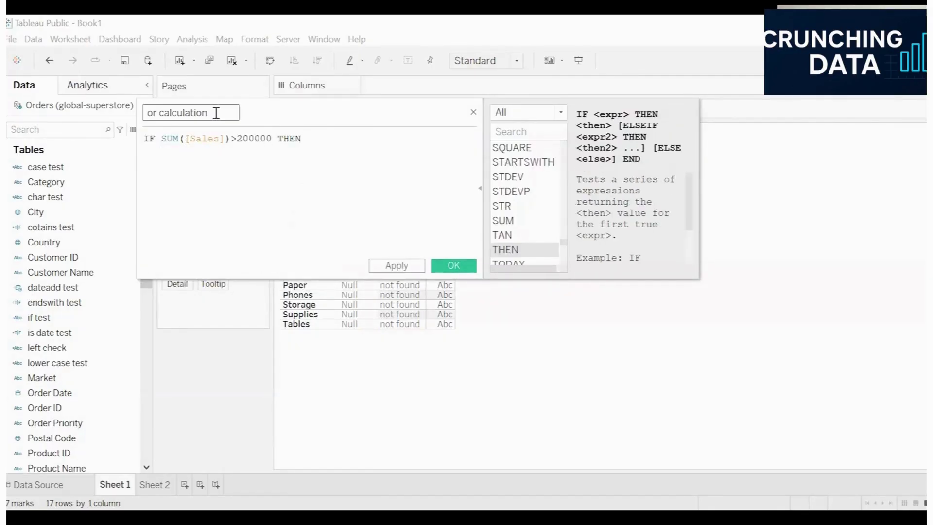
Add "good going" as the result returned after THEN, correcting any misspelled letters
type(" \"goof")
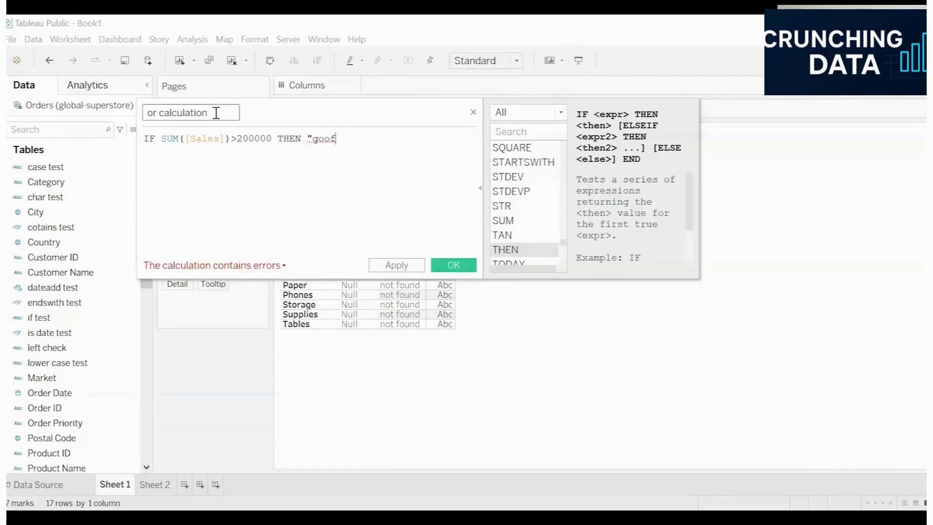
key("BackSpace")
type("d cgoing\"")
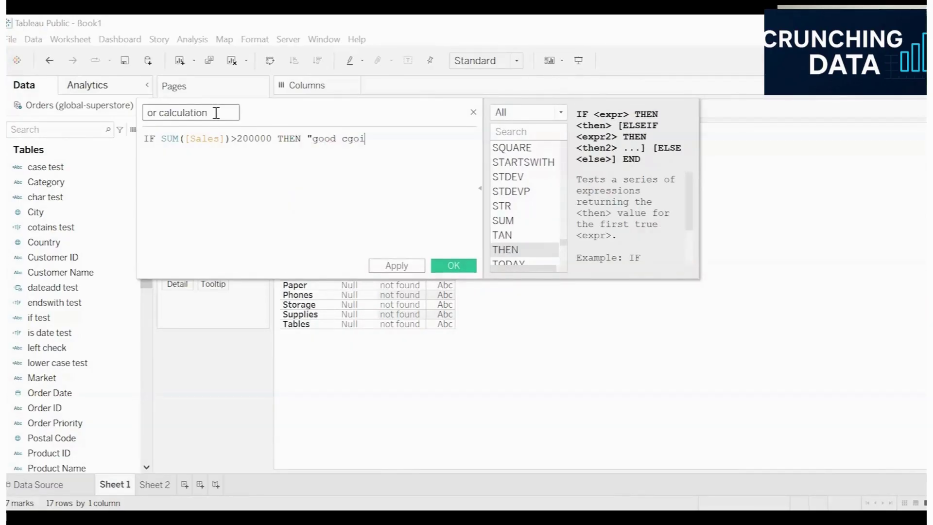
key("Left")
key("Left")
key("Left")
key("Left")
key("Left")
key("Left")
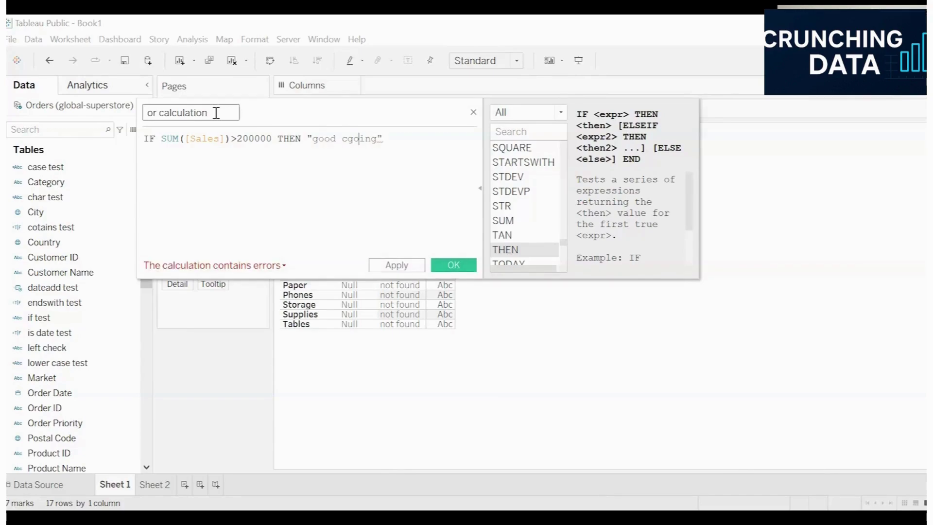
key("BackSpace")
Replace THEN with the OR operator after the sales condition in the formula
key("Left")
key("Left")
key("Left")
key("Left")
key("Left")
key("Left")
key("Left")
key("Left")
key("Left")
key("Left")
key("Left")
type("OR")
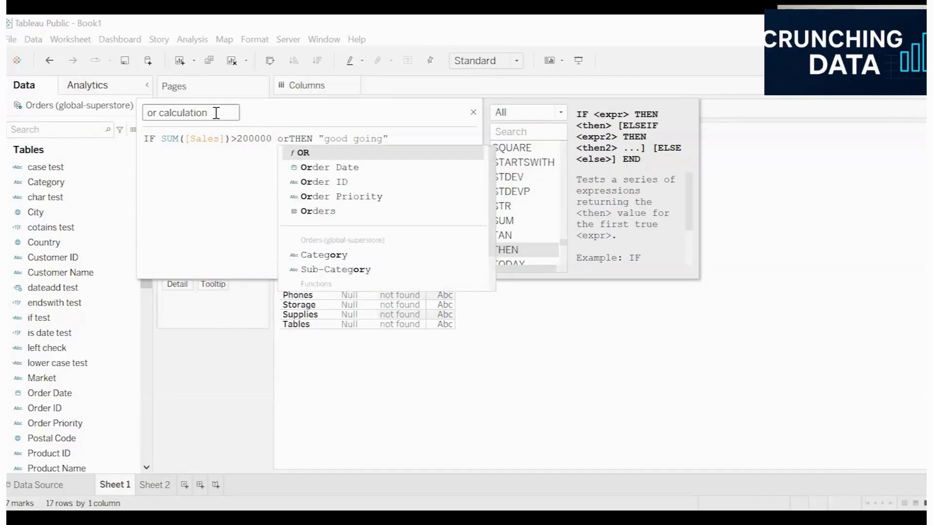
key("Delete")
key("Delete")
key("Delete")
key("Delete")
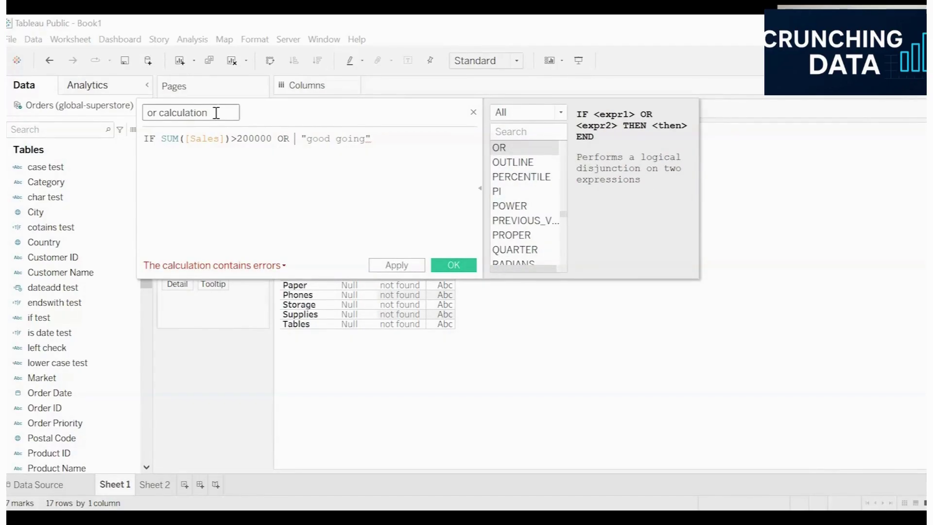
Add the second condition SUM(profit)>3000 followed by THEN before the "good going" result
type("s")
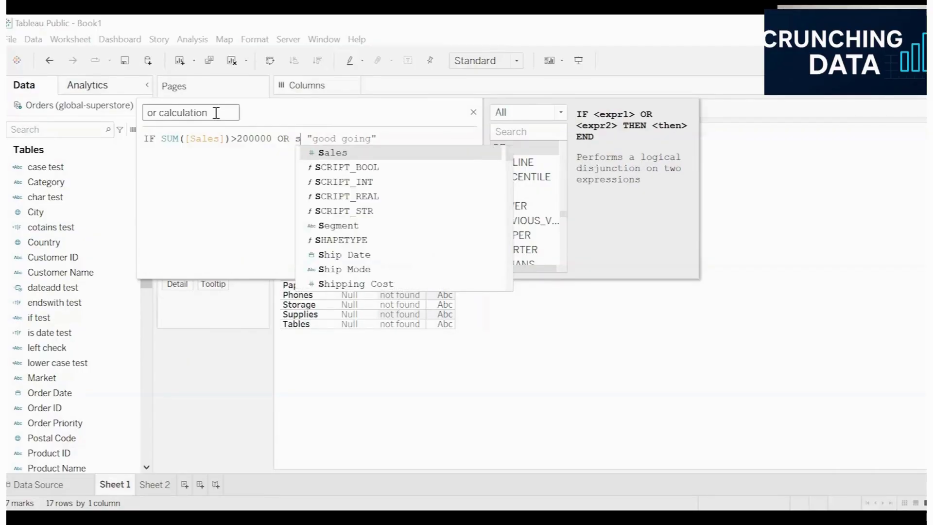
type("um(profit")
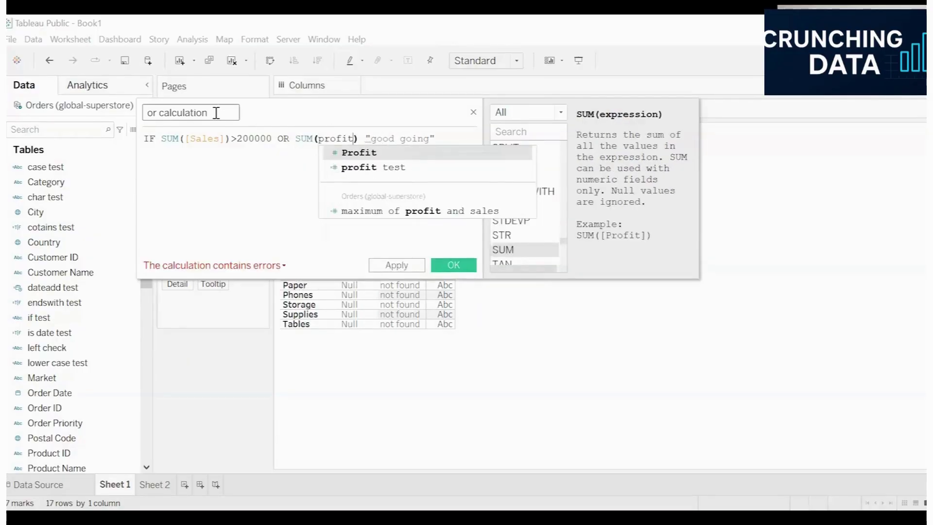
type(")>3000")
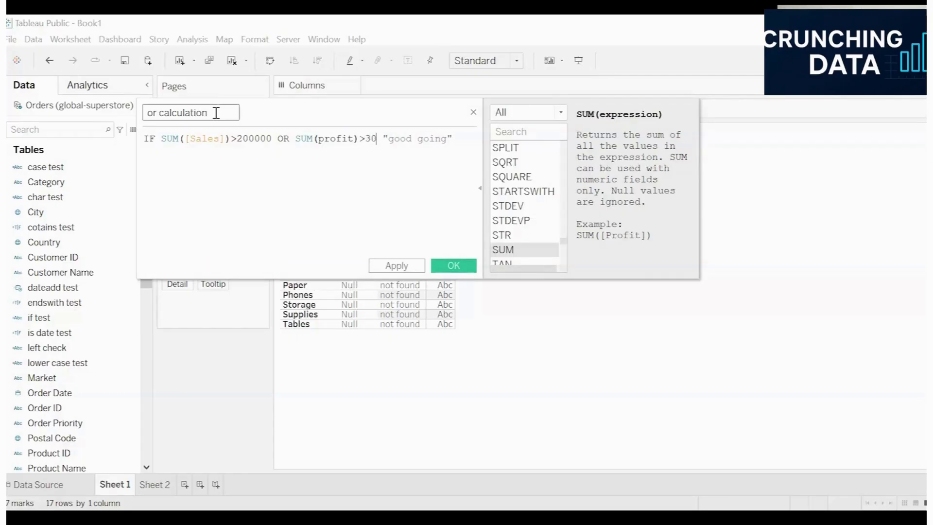
type("THEN")
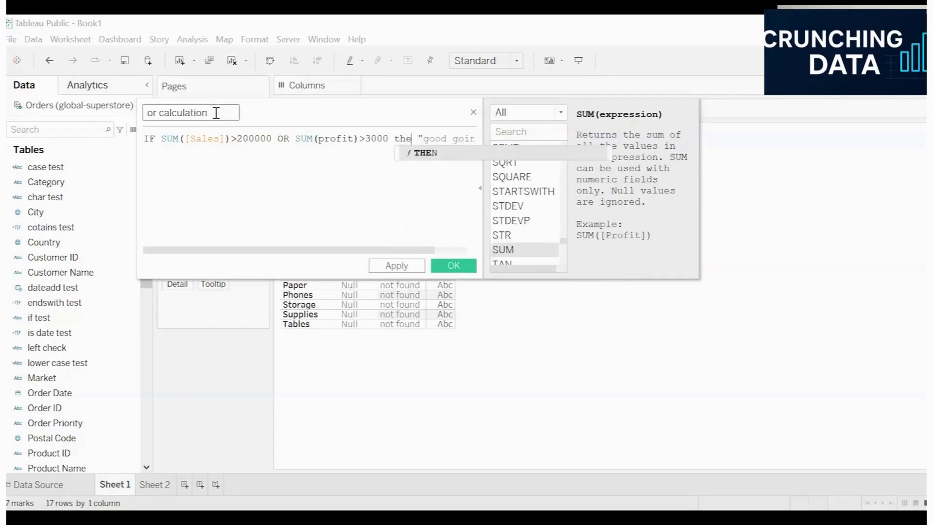
Finish the formula on a new line with ELSE "needs improvement" END
key("End")
key("Return")
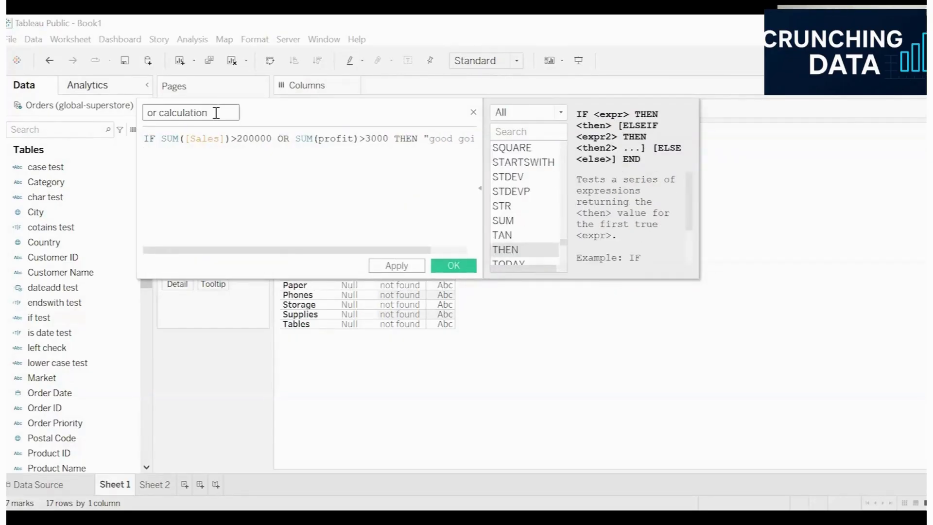
type("e")
key("Return")
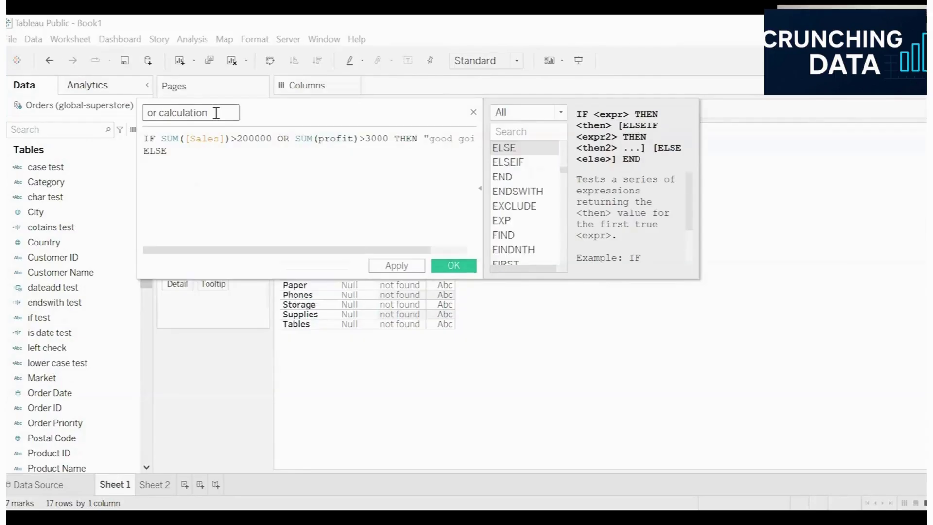
type("\"needs improvement\" en")
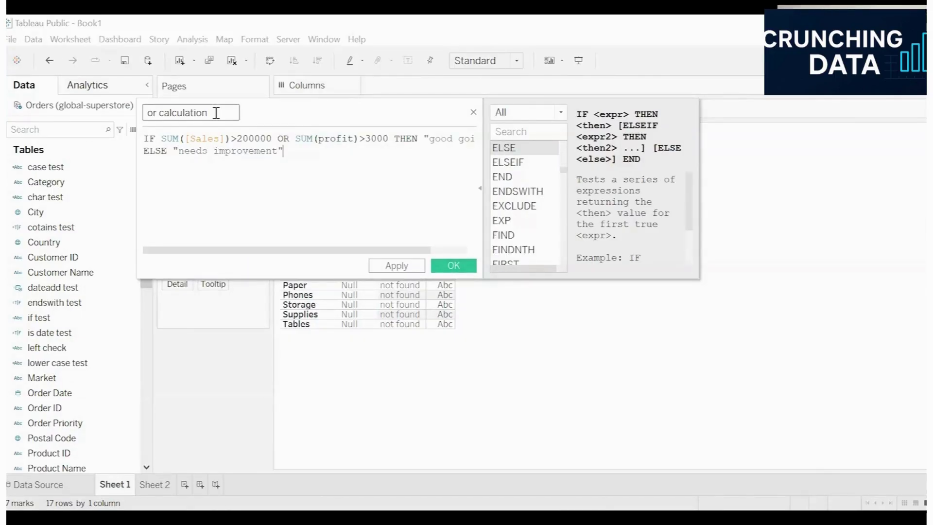
type("d")
key("Return")
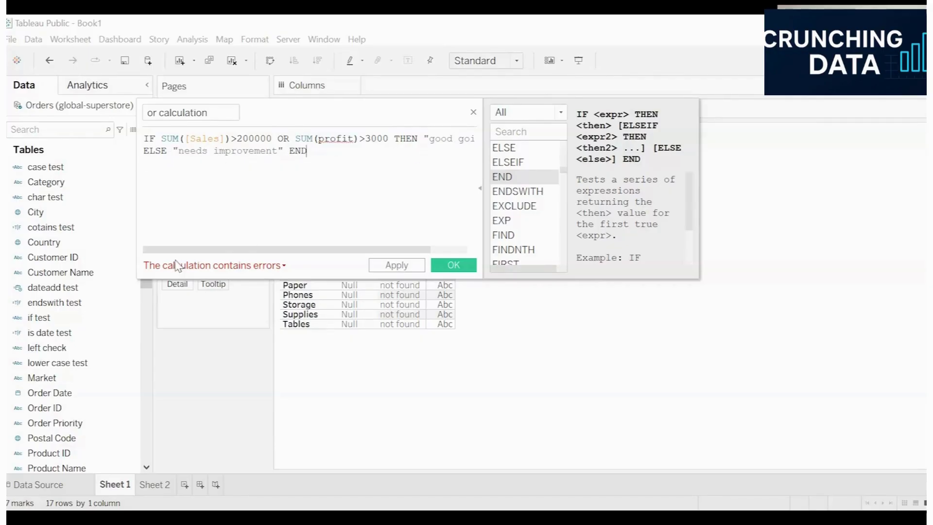
Replace the unrecognised profit argument in the second SUM with the Profit field, and save the calculated field
mouse_move(217, 251)
left_mouse_down()
mouse_move(252, 252)
mouse_move(234, 250)
left_mouse_up()
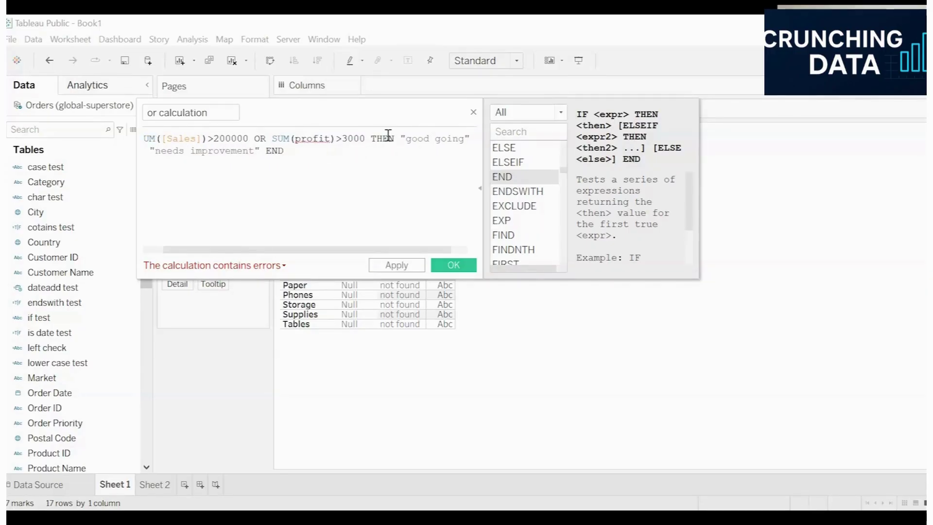
left_click(332, 139)
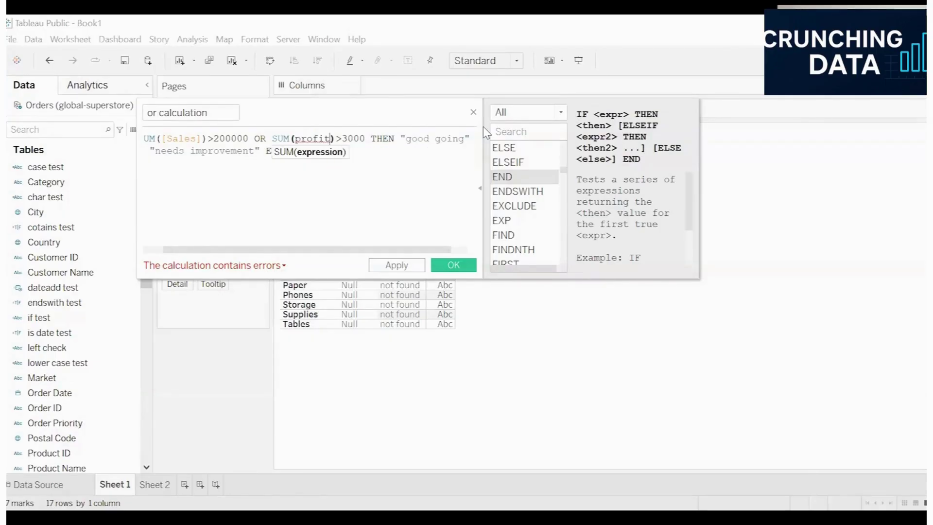
key("BackSpace")
key("BackSpace")
key("BackSpace")
key("Down")
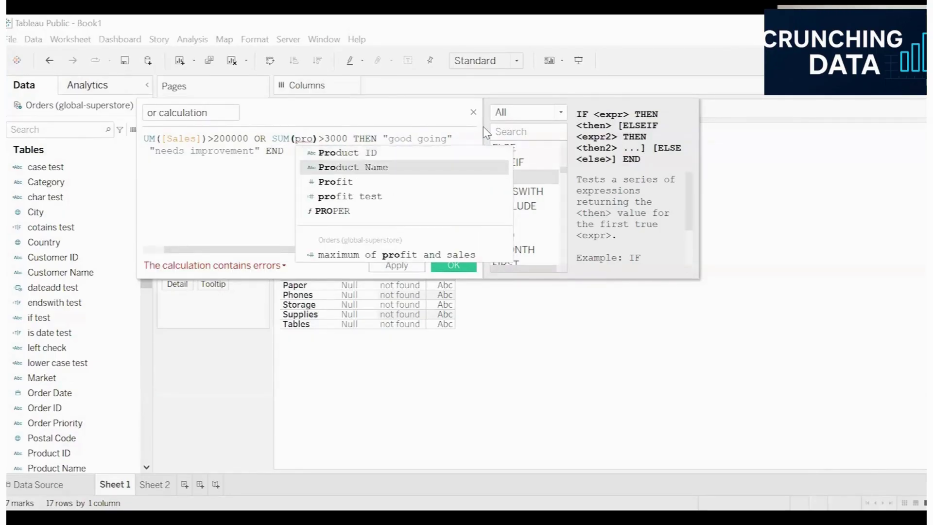
key("Down")
key("Return")
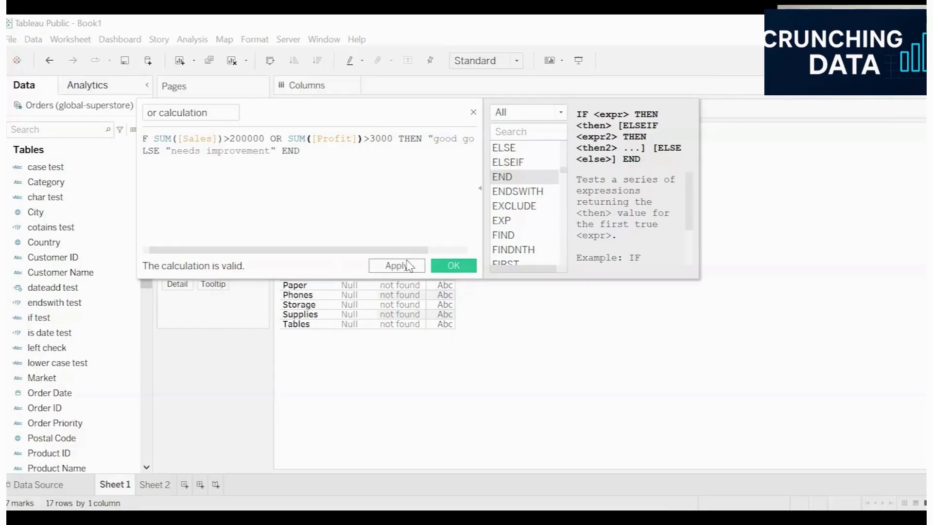
left_click(451, 266)
Remove the case test and if test fields from the rows, keeping only Sub-Category
left_click(514, 108)
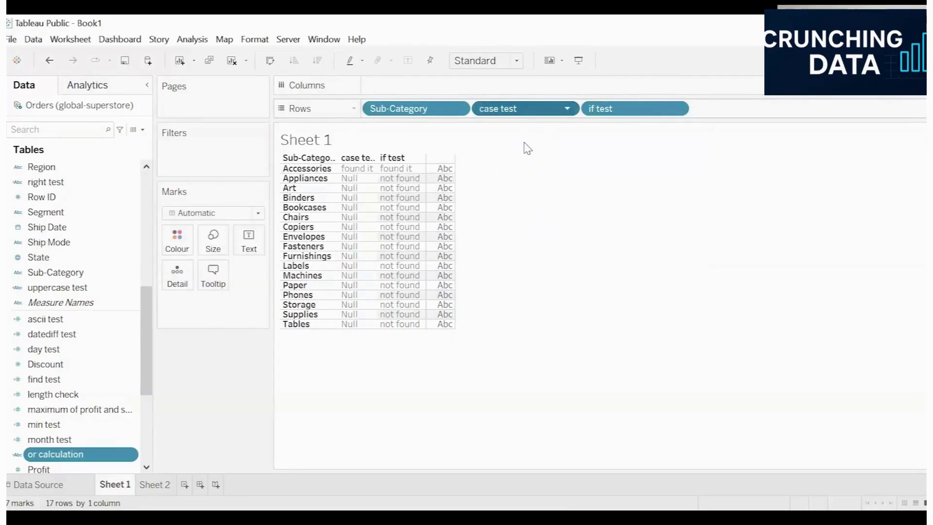
key("Delete")
left_click(524, 109)
key("Delete")
Add the Sales and Profit measures to the Sub-Category table
scroll(53, 330, "down", 4)
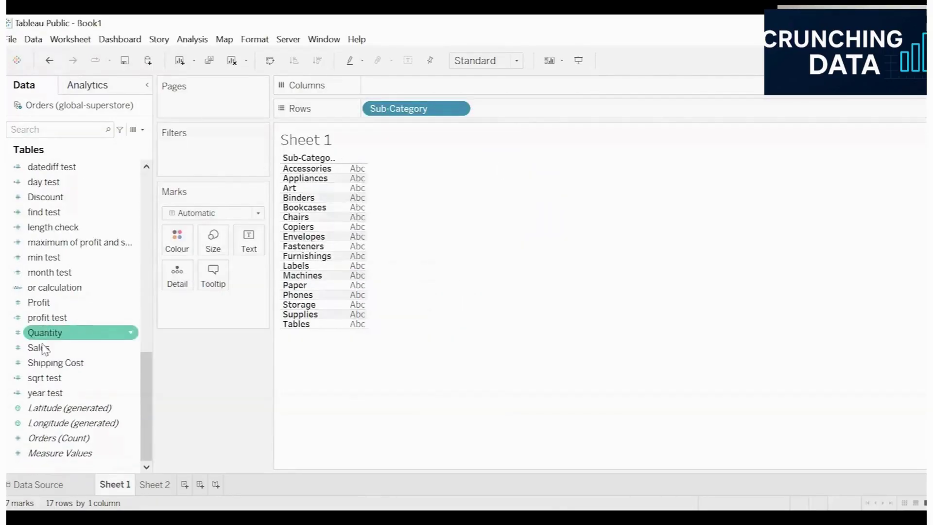
double_click(46, 348)
double_click(43, 303)
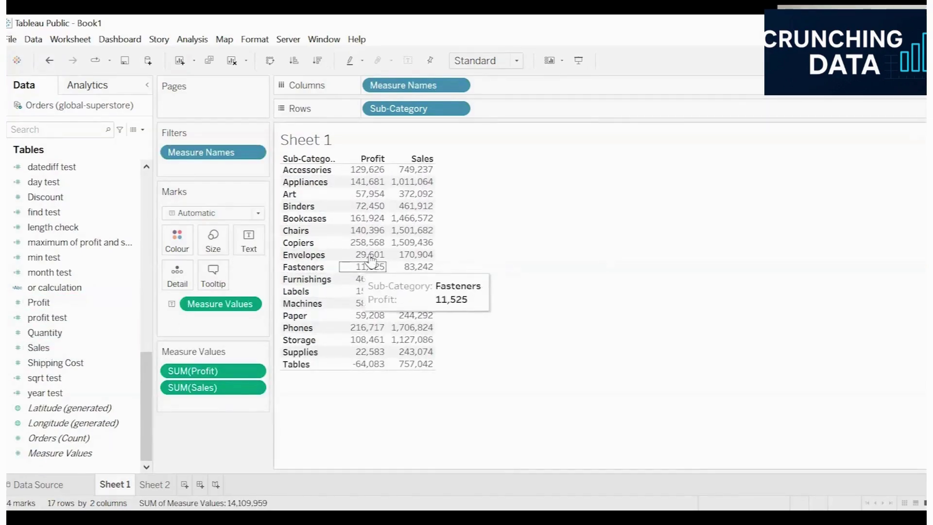
Try adding the or calculation field to the table with its default placement, and undo the addition
left_click(53, 321)
double_click(47, 287)
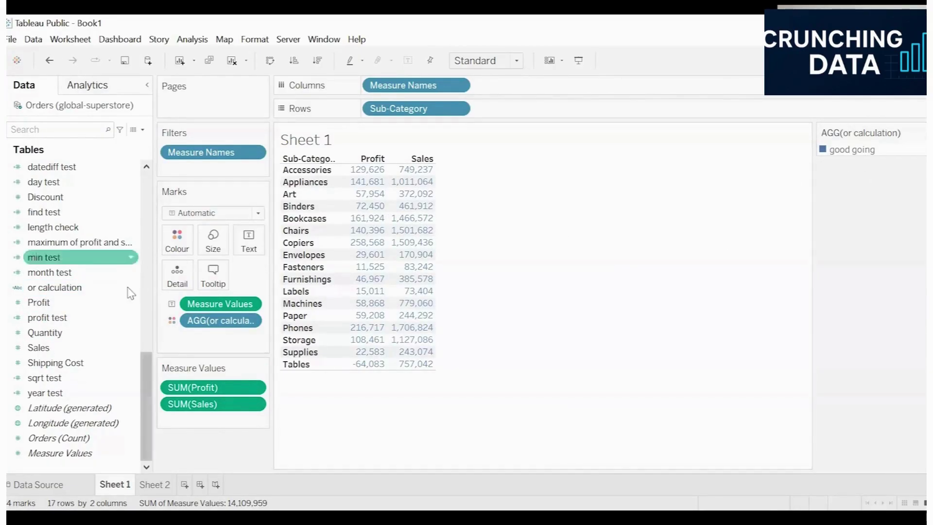
key("ctrl+z")
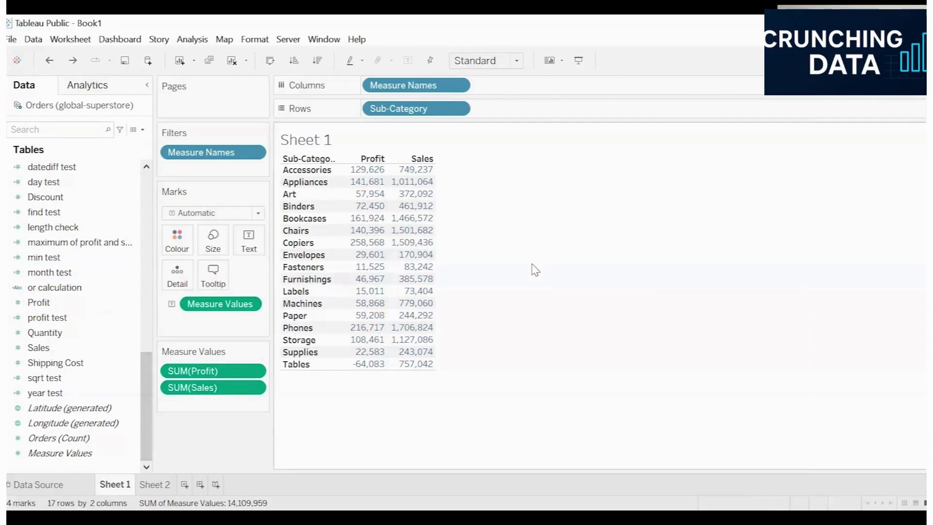
Place the or calculation field on the rows after Sub-Category and check its results against Profit and Sales
left_click(73, 288)
left_click_drag(73, 288, 508, 115)
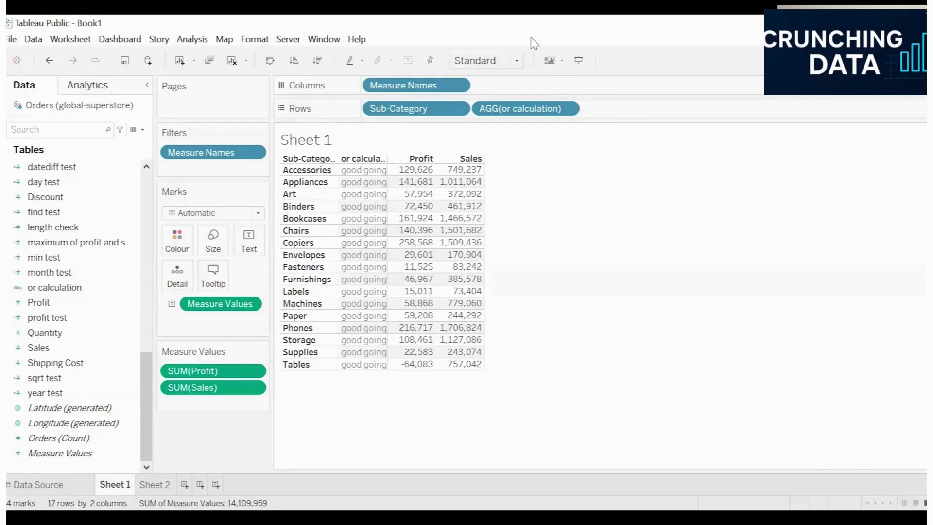
mouse_move(447, 184)
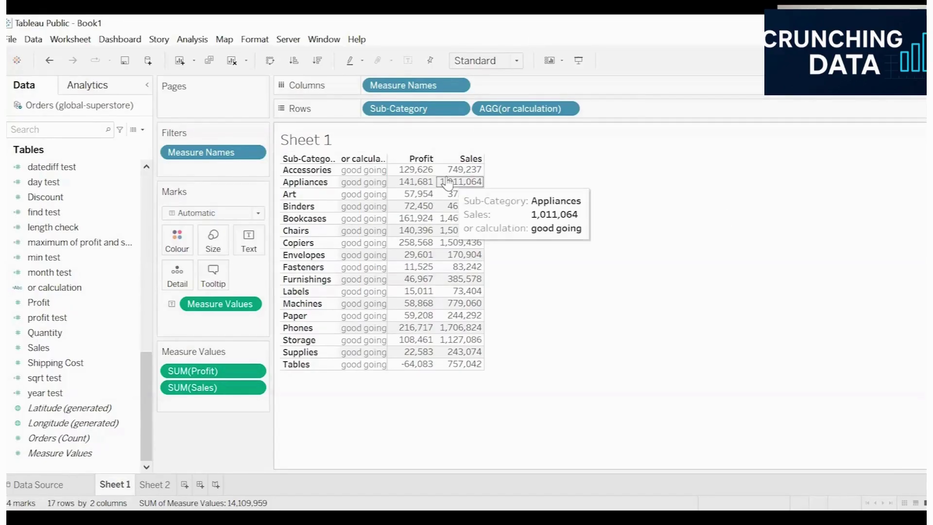